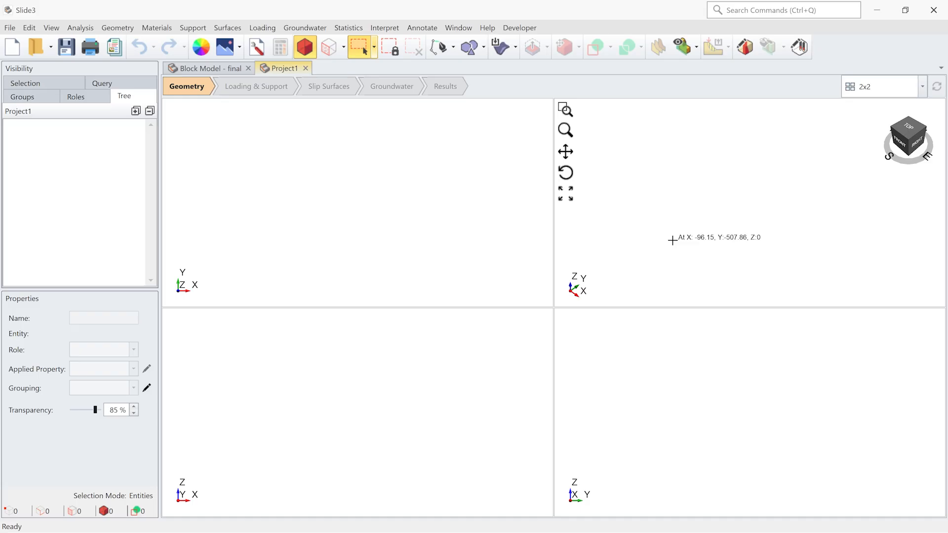
Step: Open the material properties and set Material 1's failure criterion to Block Model
left_click(154, 28)
left_click(159, 40)
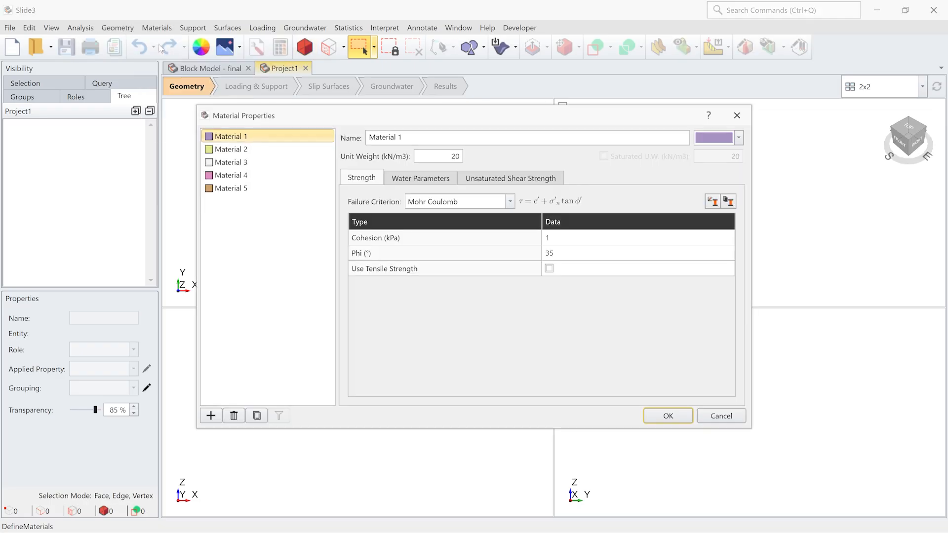
left_click(449, 202)
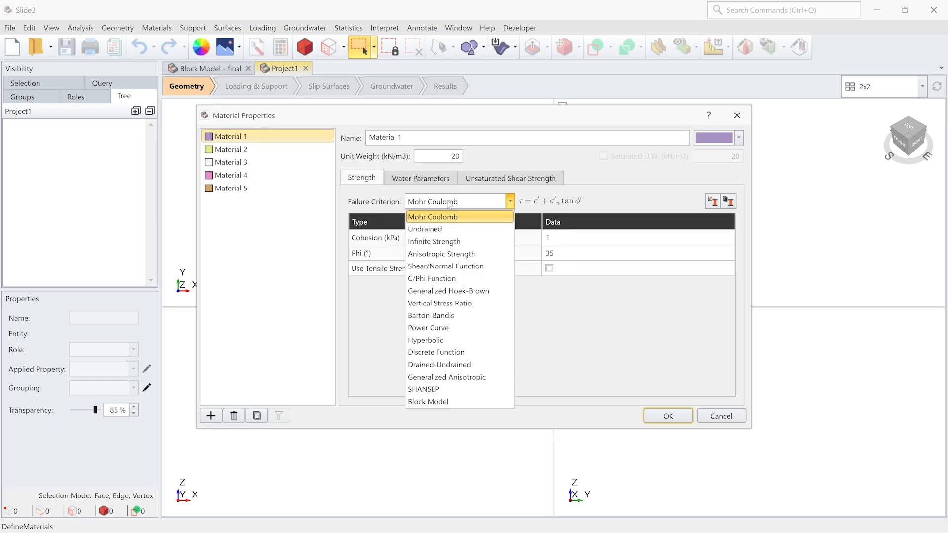
left_click(444, 402)
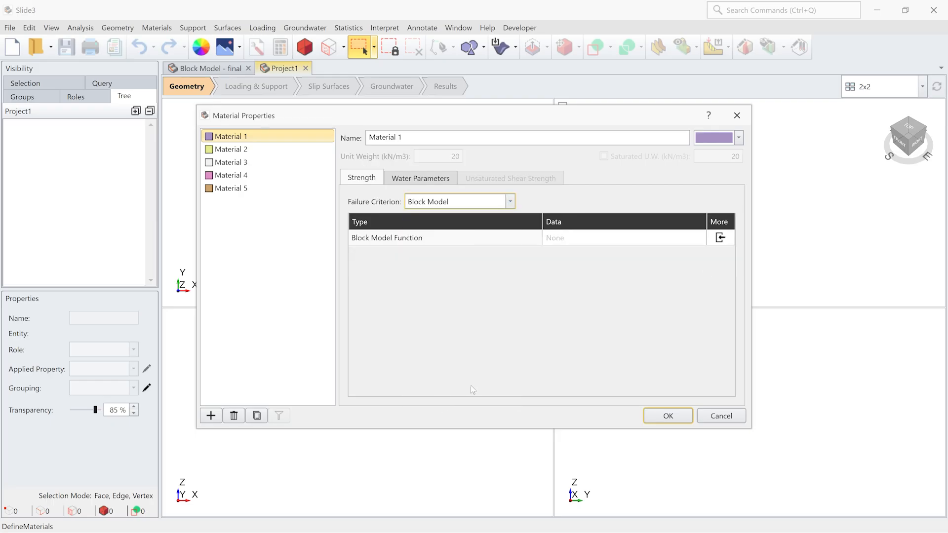
Step: Load the Block Model CSV file as the source for Material 1's block model function
left_click(721, 245)
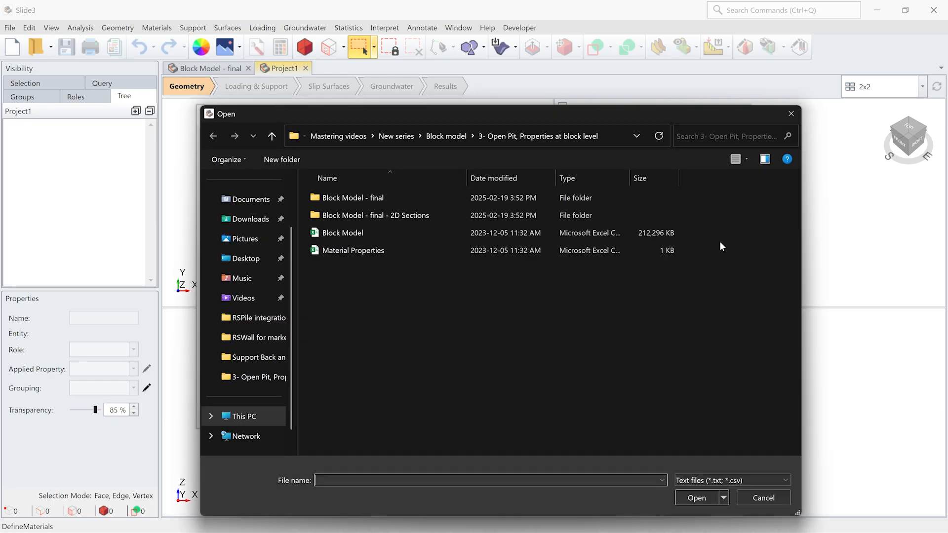
left_click(348, 232)
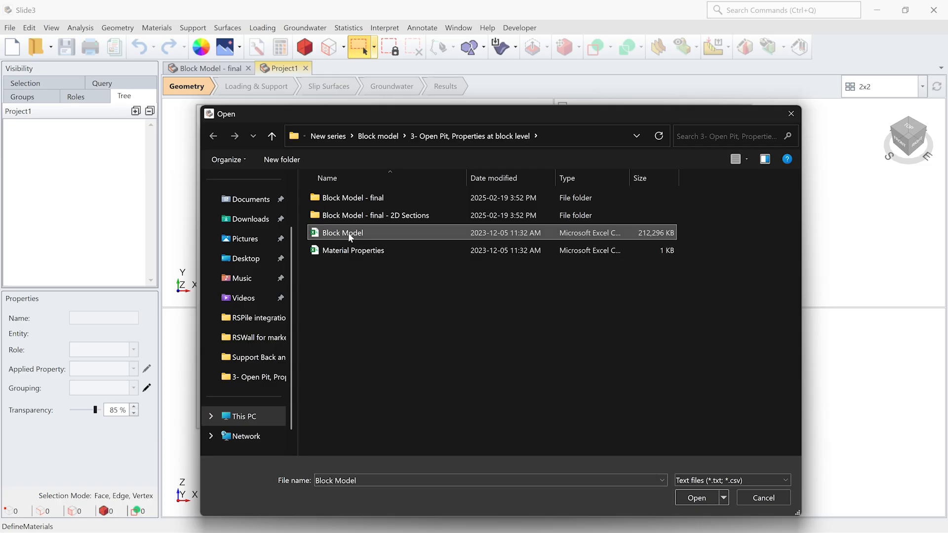
left_click(697, 498)
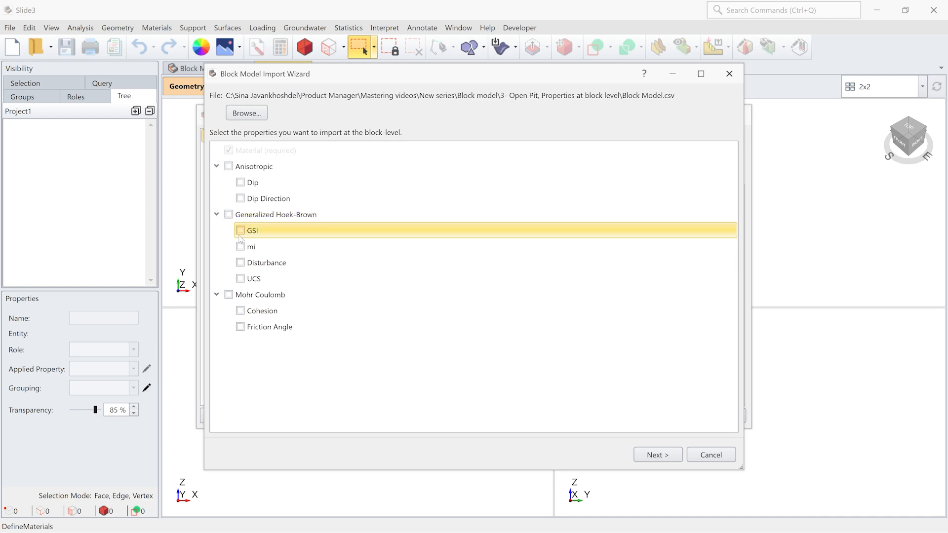
Step: Choose Dip, Dip Direction and GSI as the block-level properties to import, and set the start row to 2
left_click(240, 198)
left_click(240, 182)
left_click(658, 455)
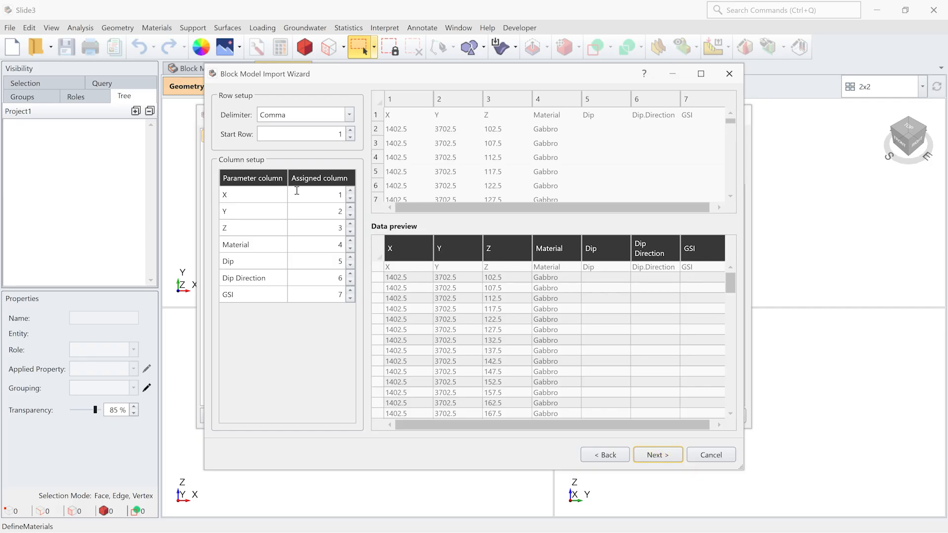
left_click(351, 130)
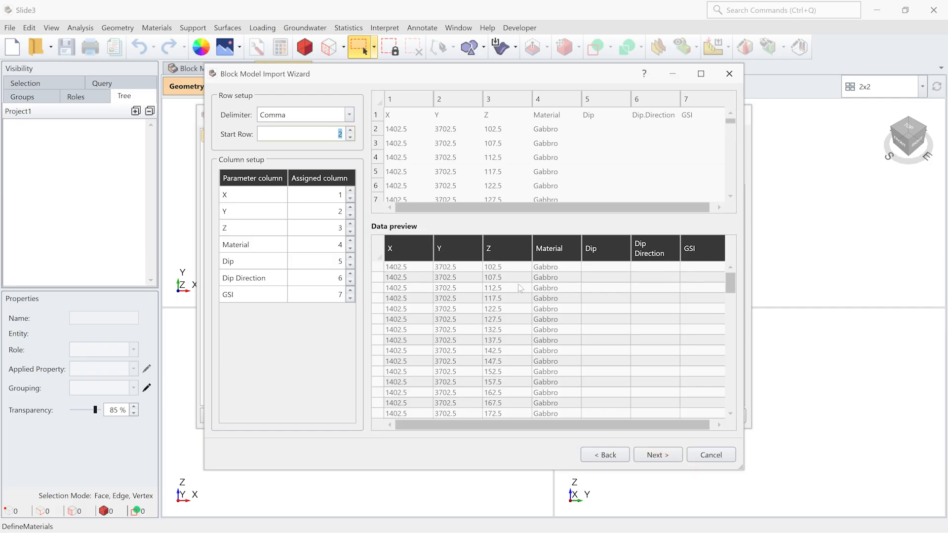
left_click(658, 455)
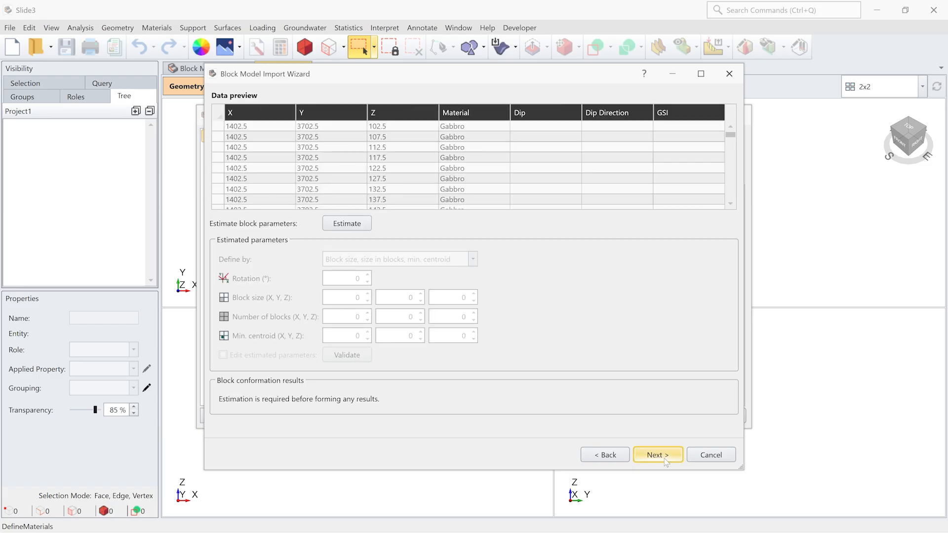
Step: Estimate the block parameters from the imported data and finish the block model import
left_click(356, 225)
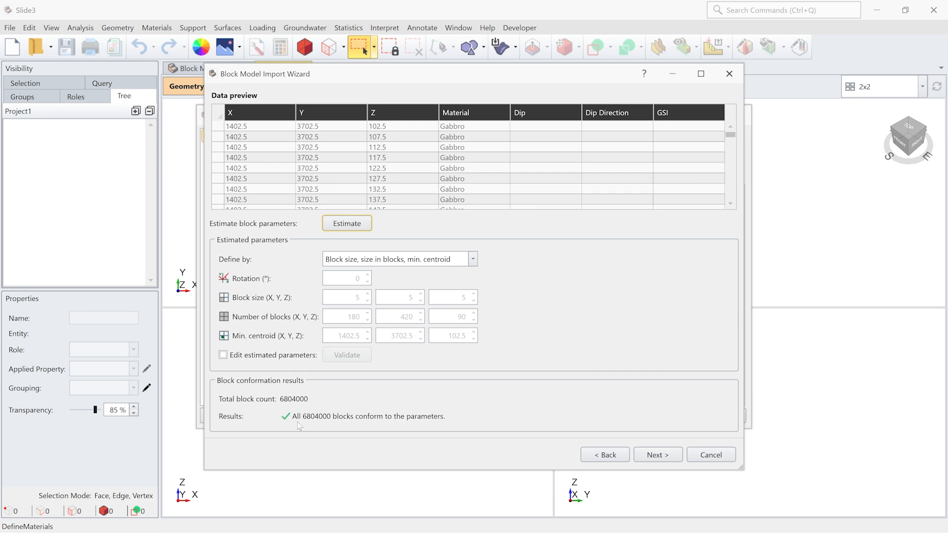
left_click(655, 455)
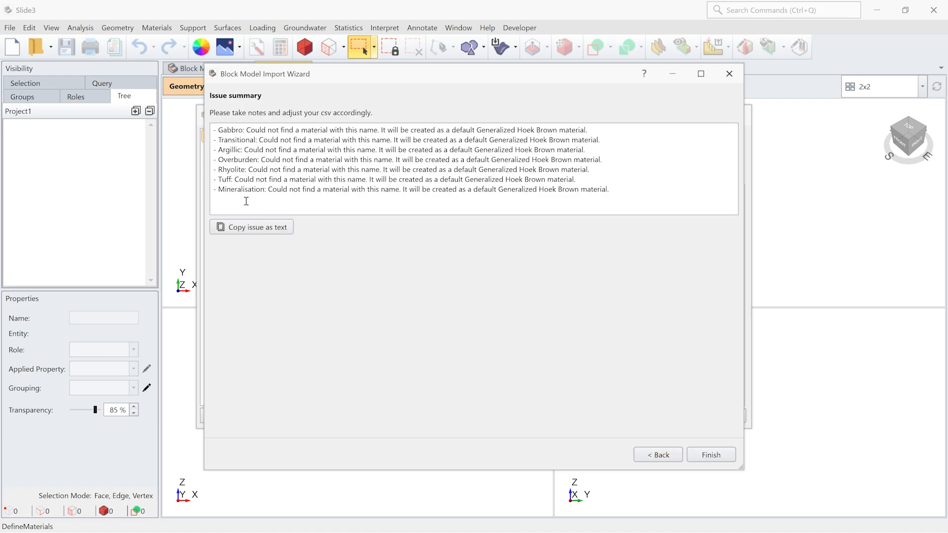
left_click(722, 459)
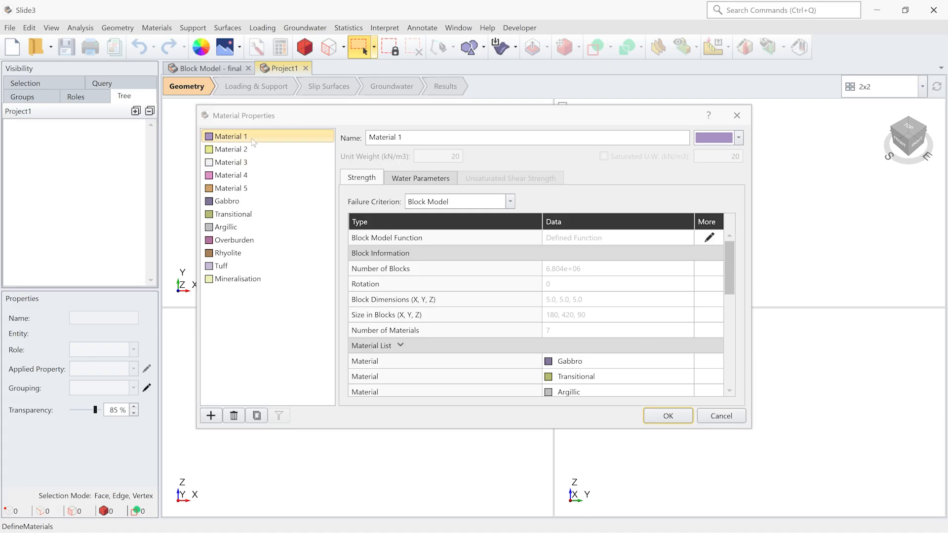
Step: Review Material 1's block information, material list and Dip, Dip Direction and GSI statistics, and close the material properties without saving
scroll(440, 291, "down", 1)
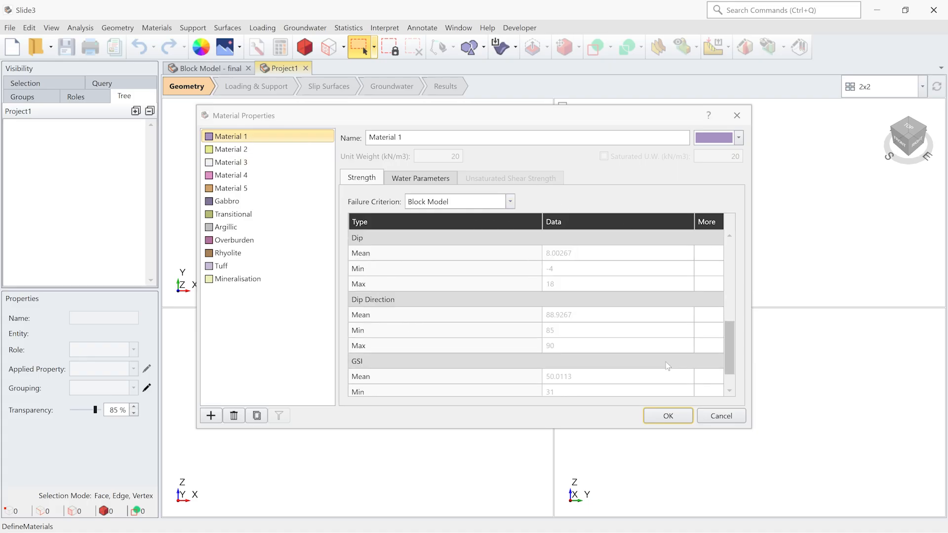
scroll(440, 291, "up", 1)
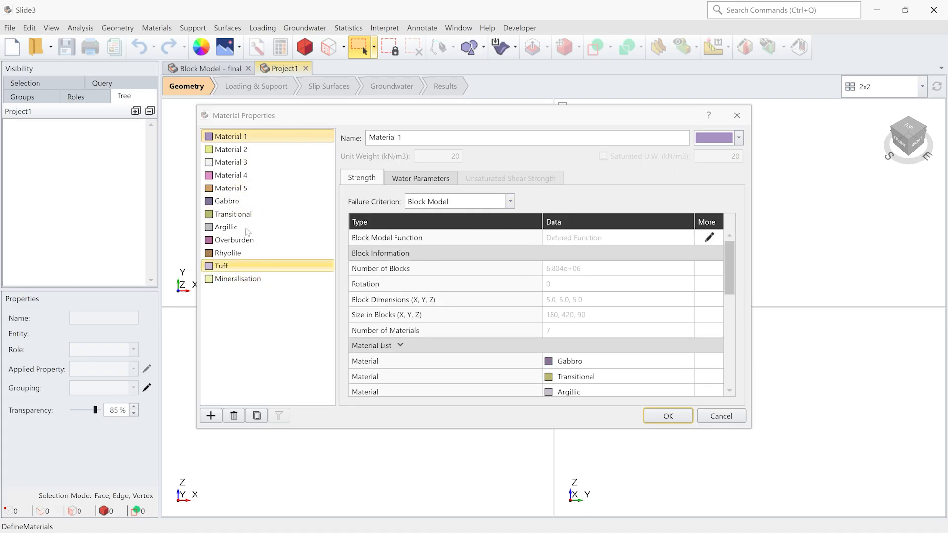
scroll(571, 319, "down", 3)
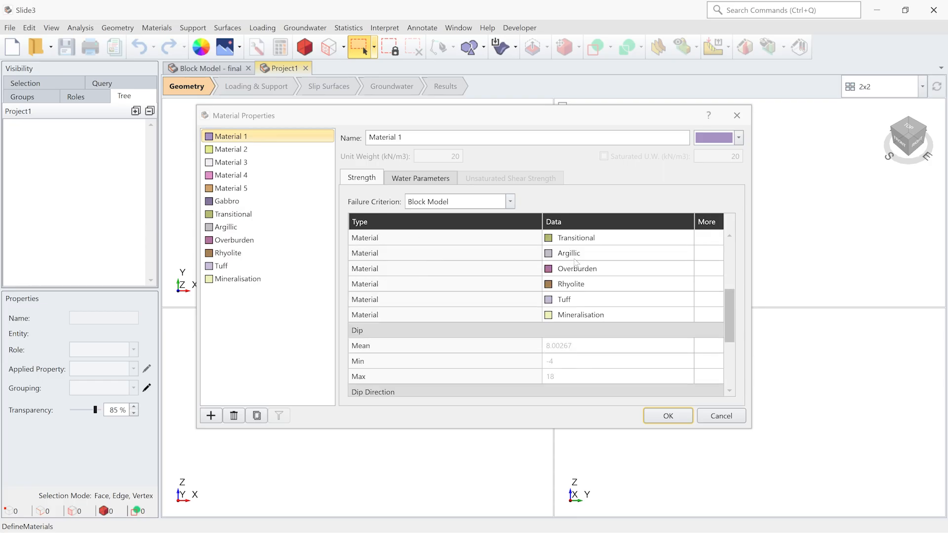
scroll(483, 327, "up", 1)
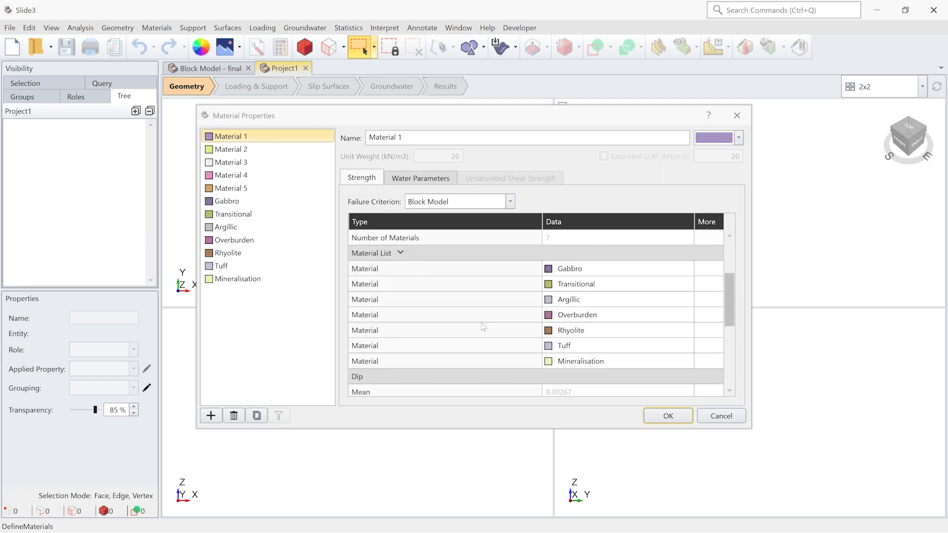
left_click(723, 417)
Step: Switch to the Block Model - final project and examine the Block Model material's material list and block-level property statistics
left_click(219, 72)
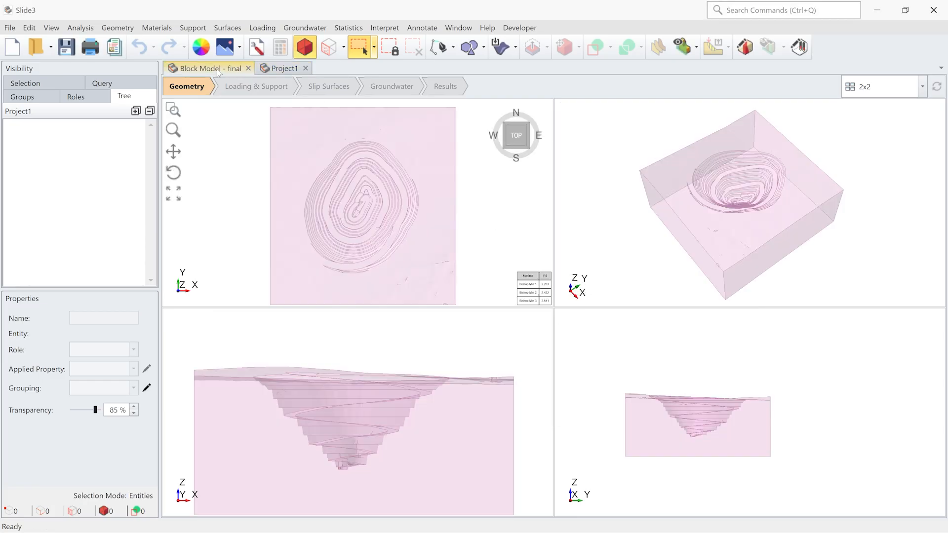
left_click(159, 28)
left_click(170, 44)
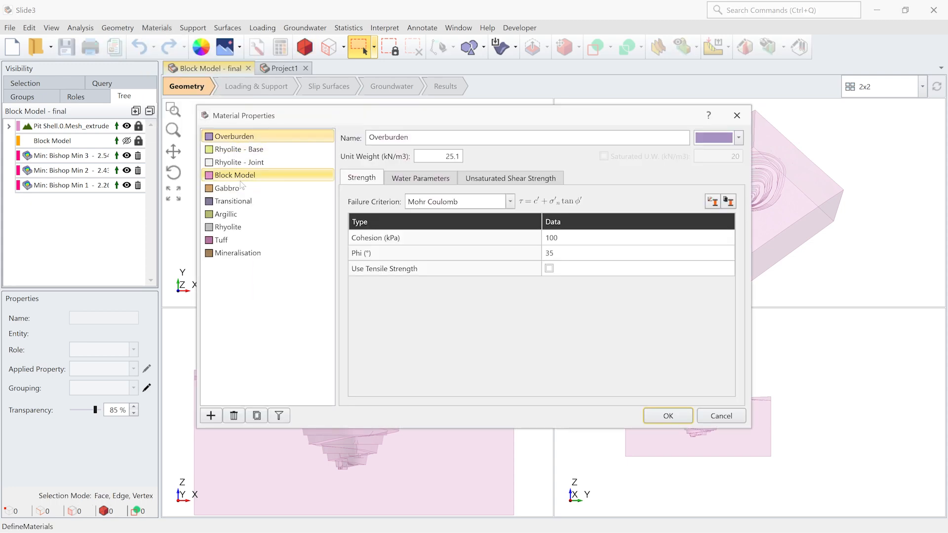
left_click(241, 179)
scroll(595, 326, "down", 1)
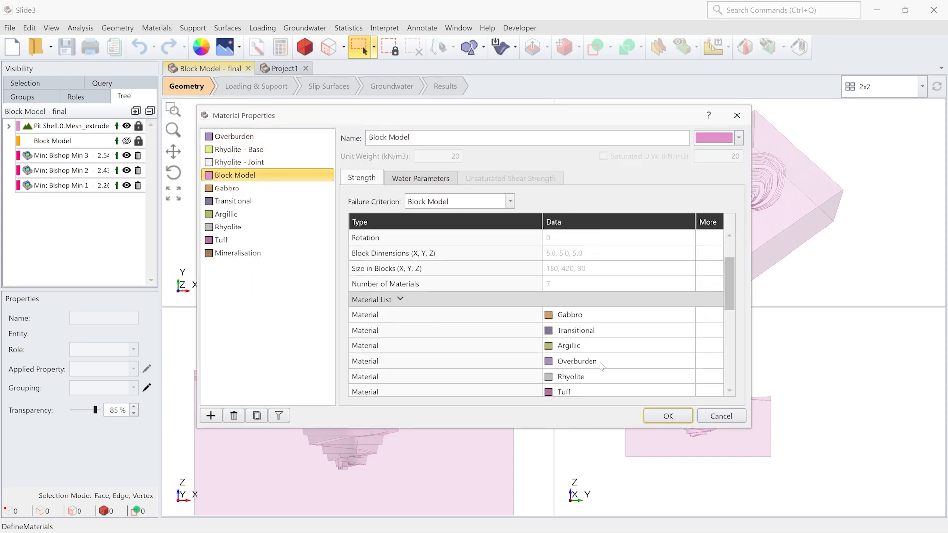
scroll(602, 365, "down", 3)
scroll(583, 340, "down", 2)
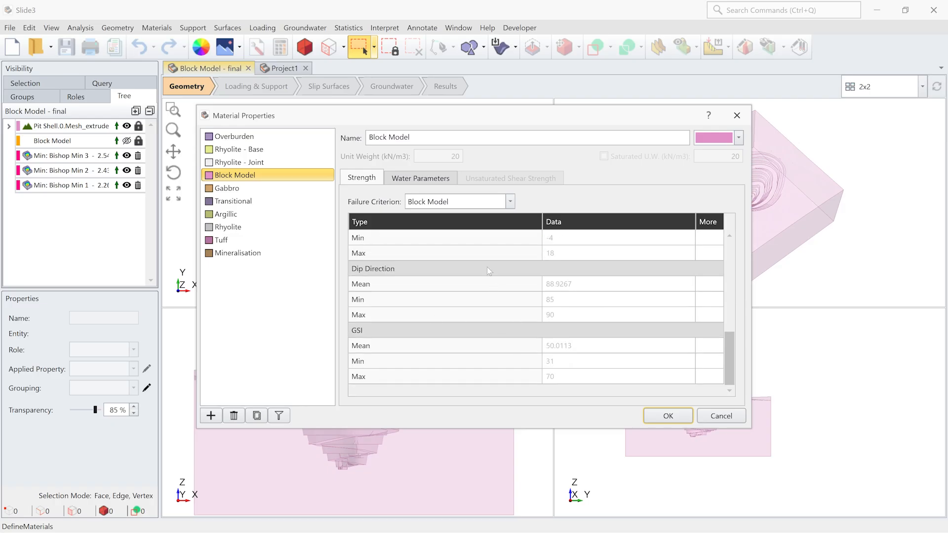
scroll(489, 273, "up", 1)
scroll(490, 269, "up", 2)
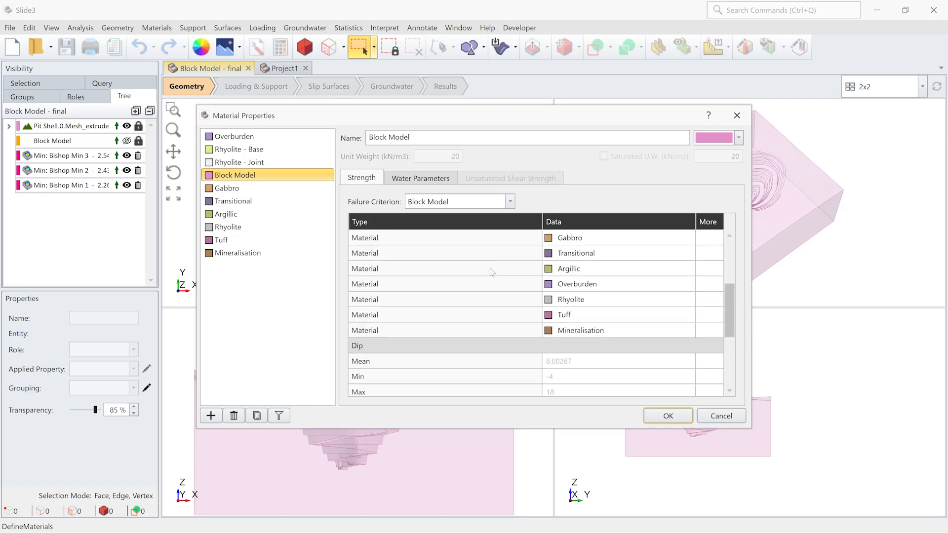
Step: Inspect the block-level Dip and Dip Direction selection in Rhyolite's generalized anisotropic function, and Mineralisation's Generalized Hoek-Brown block data
left_click(243, 230)
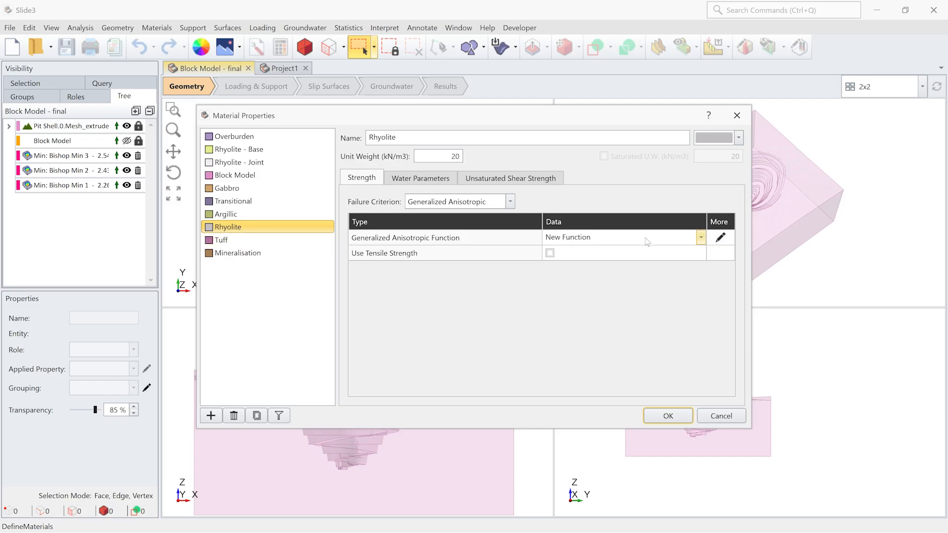
left_click(719, 241)
left_click(720, 241)
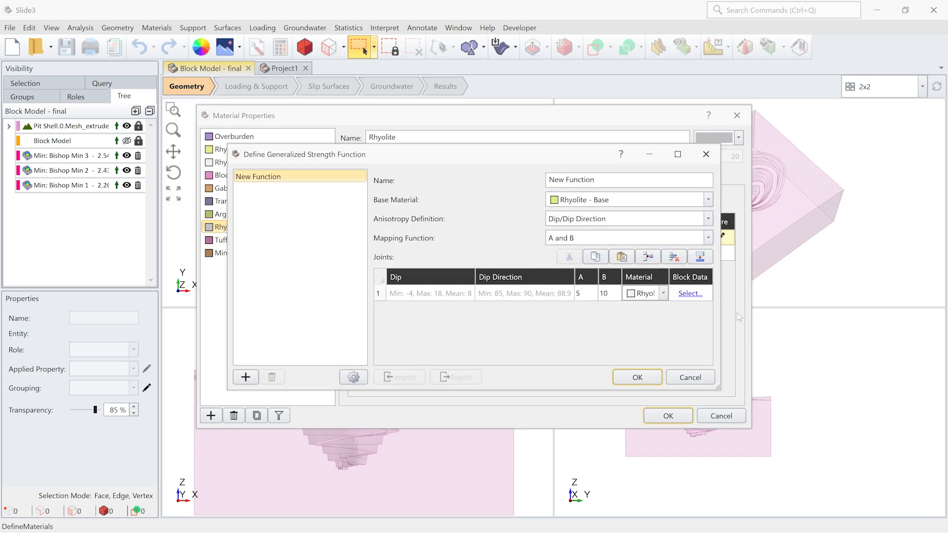
left_click(686, 294)
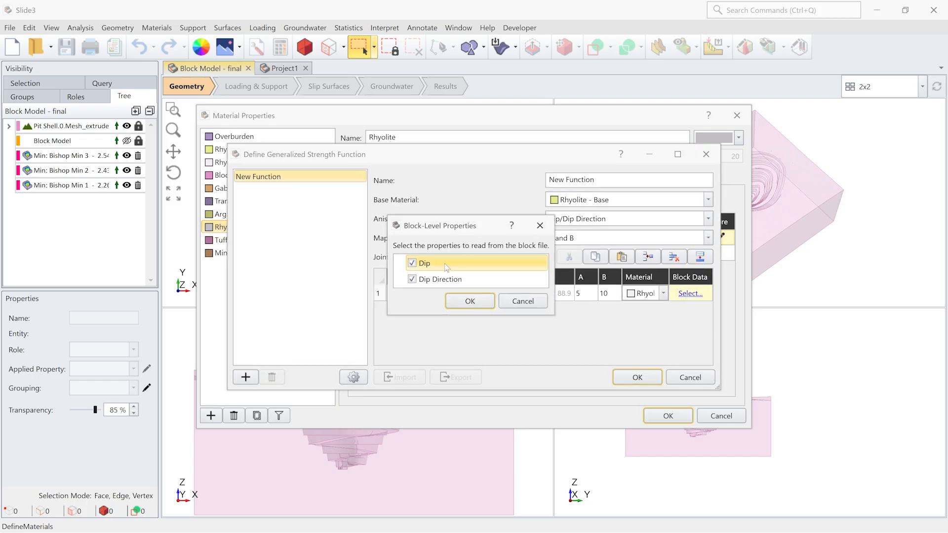
left_click(523, 301)
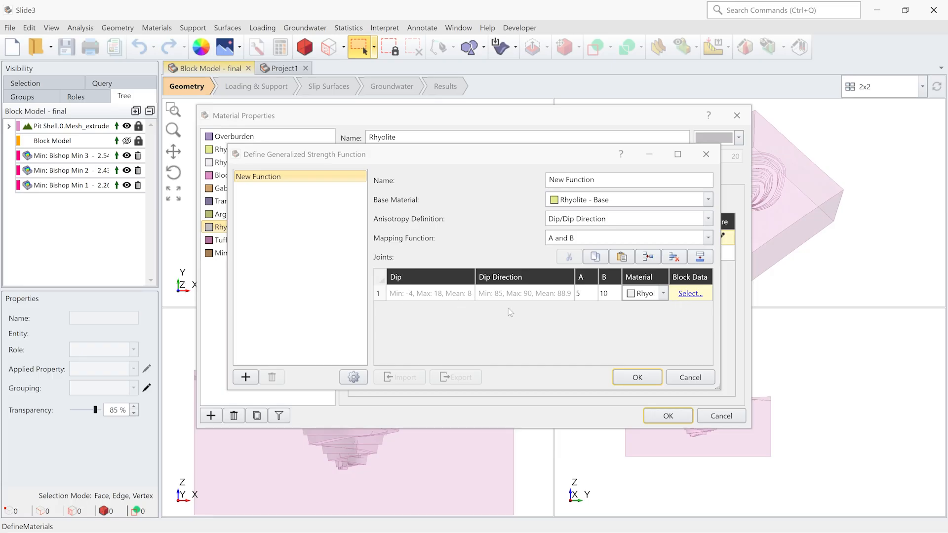
left_click(681, 379)
left_click(253, 257)
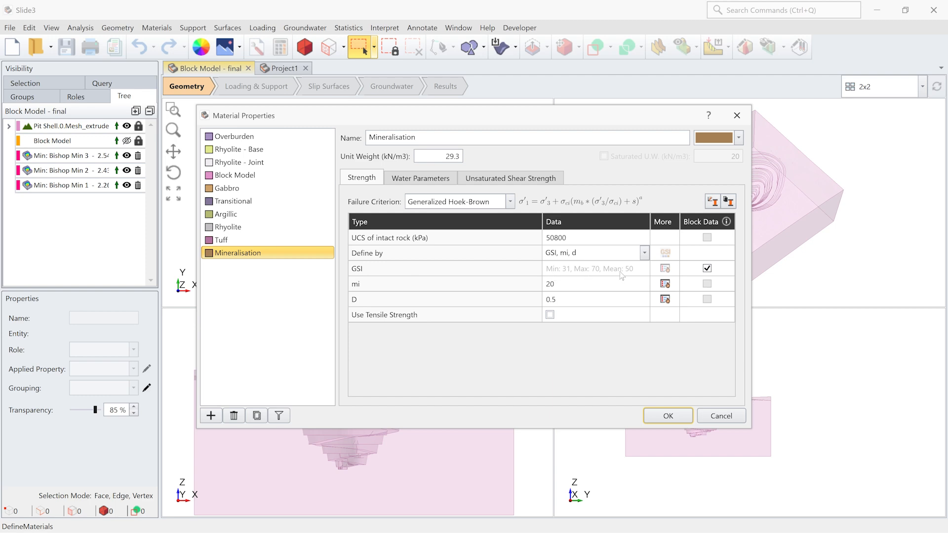
left_click(667, 416)
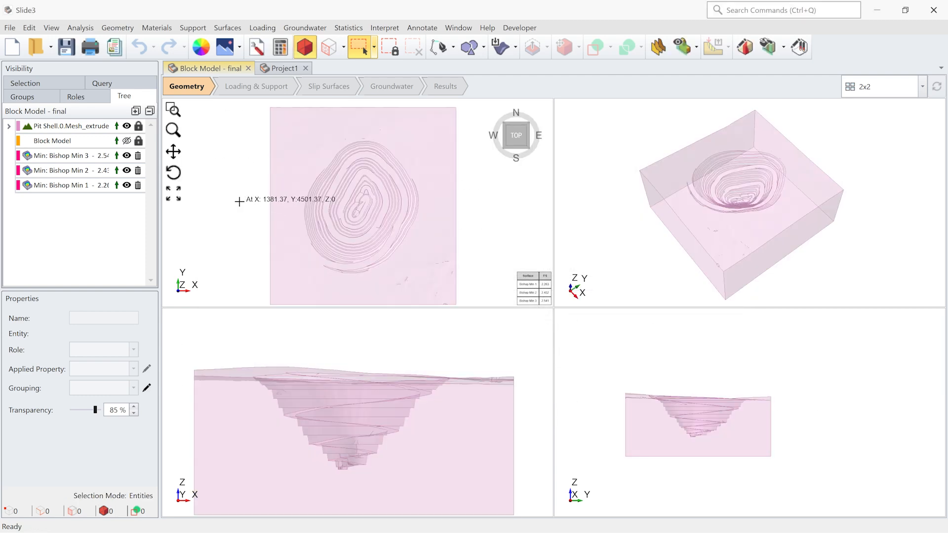
Step: Turn on Block Visibility for the Pit Shell volume and set the model transparency to 0%
left_click(105, 126)
left_click(114, 462)
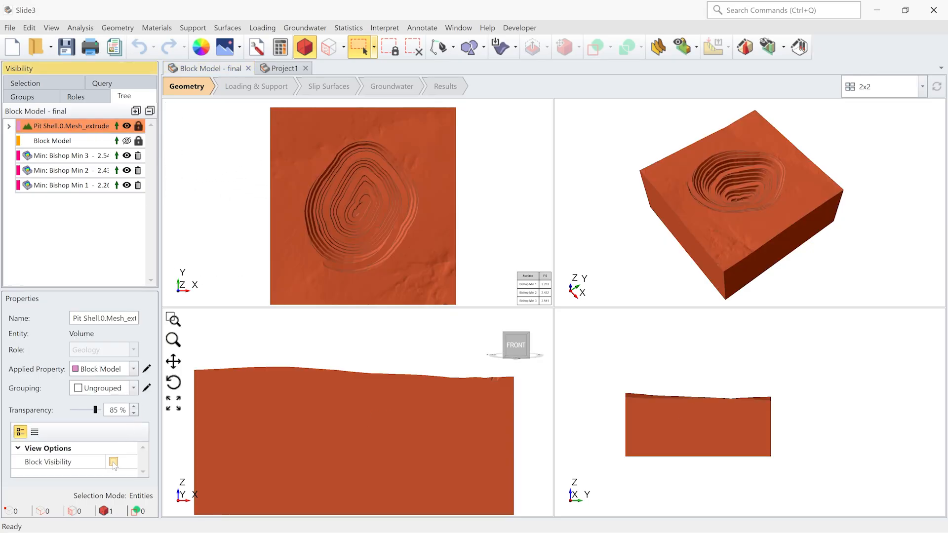
left_click(472, 196)
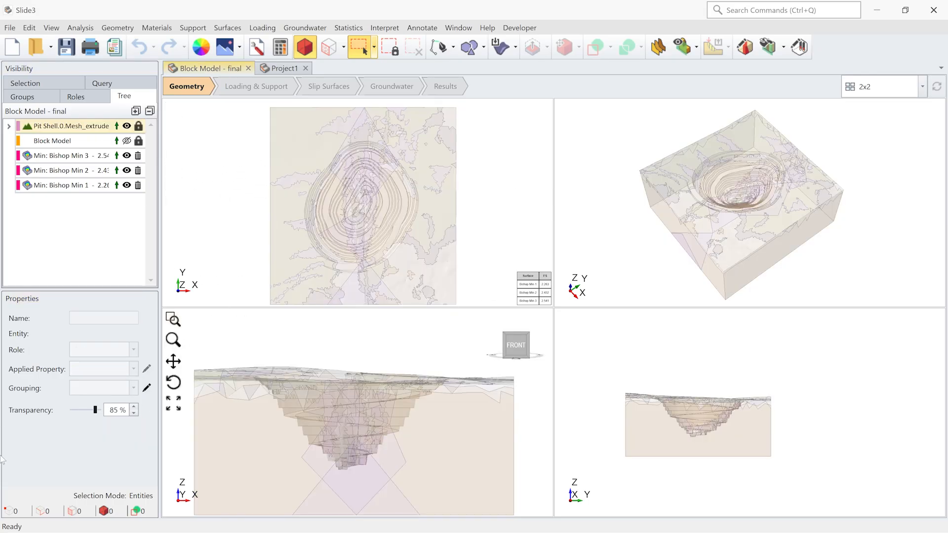
left_click(93, 411)
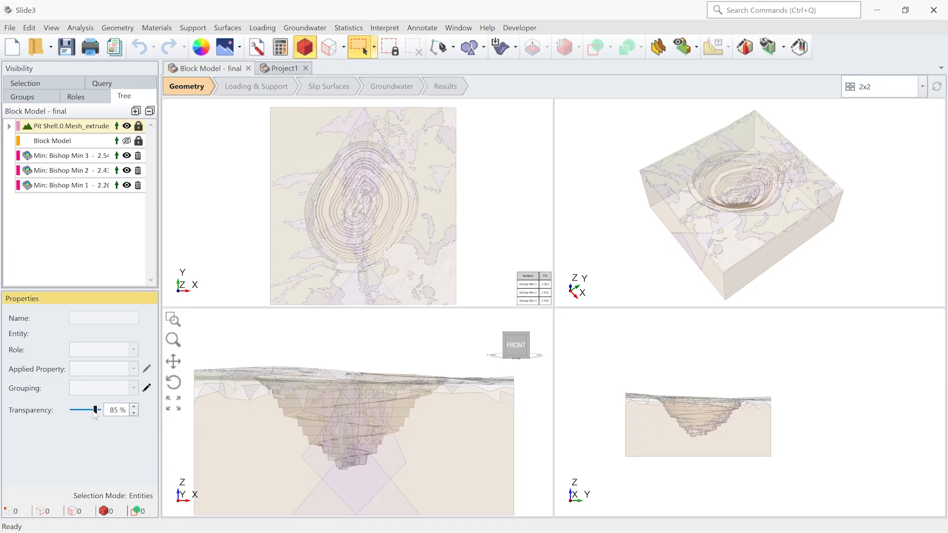
left_click_drag(90, 410, 46, 413)
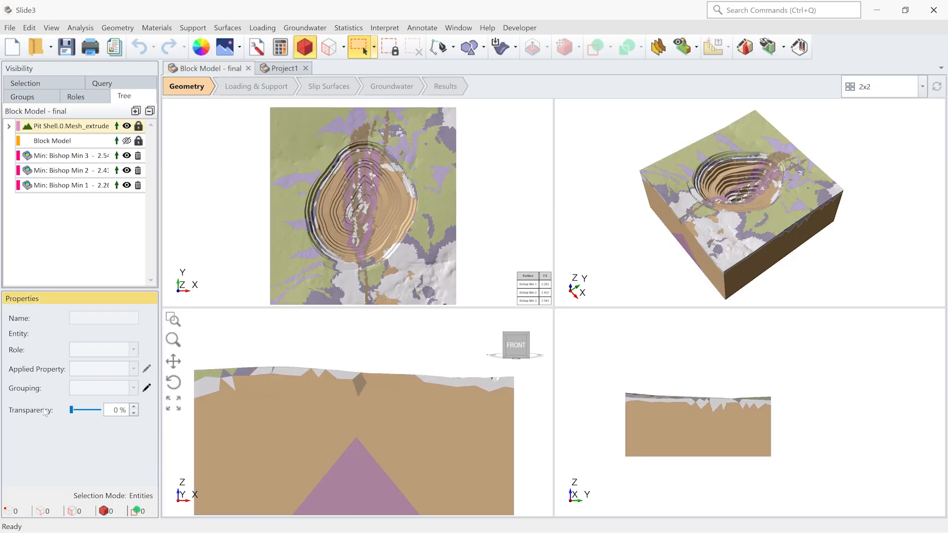
Step: Show the Block Model entity to view the full extent of the blocks, and hide it again
mouse_move(625, 234)
middle_mouse_down()
mouse_move(649, 209)
mouse_move(618, 224)
middle_mouse_up()
left_click(127, 141)
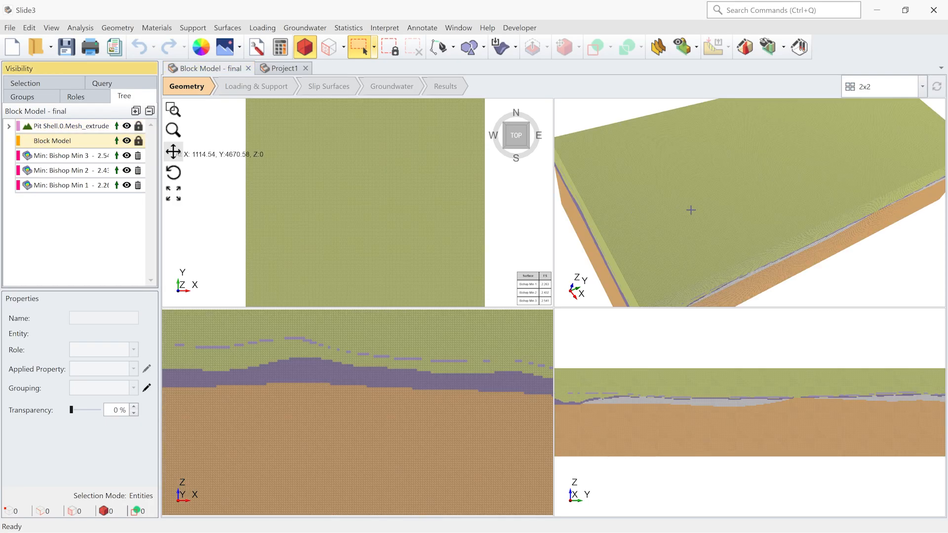
scroll(692, 210, "down", 3)
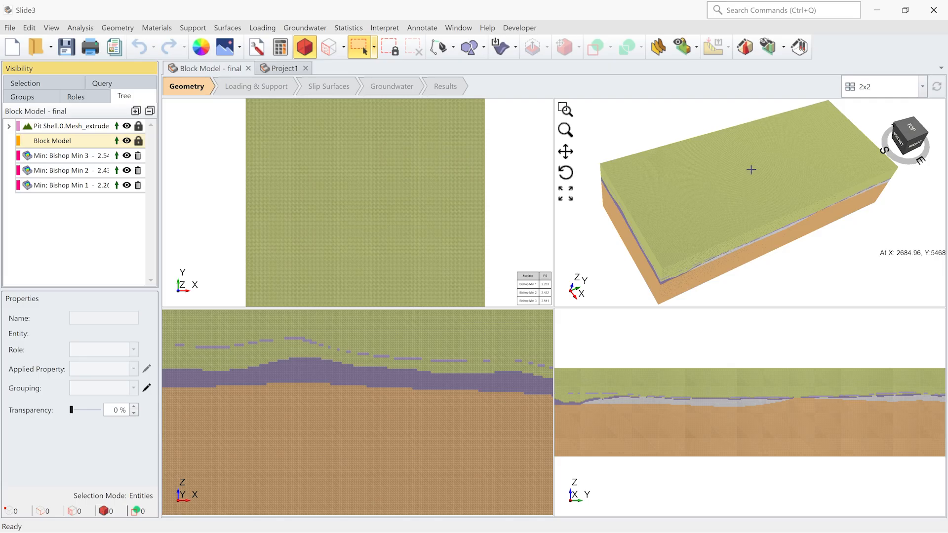
left_click(126, 141)
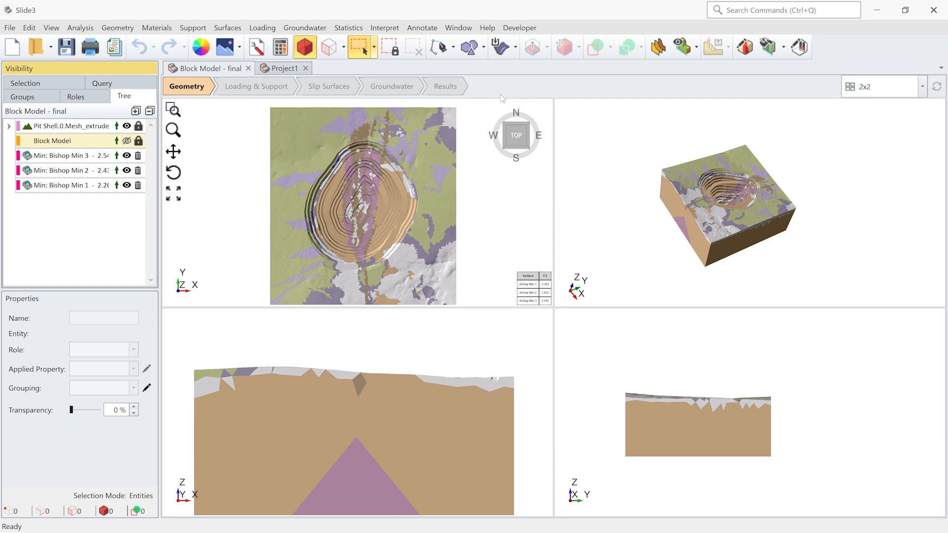
Step: Open the analysis results and examine the minimum Bishop slip surfaces around the pit in the 3D view
left_click(444, 86)
left_click_drag(683, 315, 617, 321)
scroll(668, 409, "up", 5)
middle_click_drag(561, 268, 636, 353)
scroll(690, 324, "down", 2)
middle_click_drag(690, 324, 464, 380)
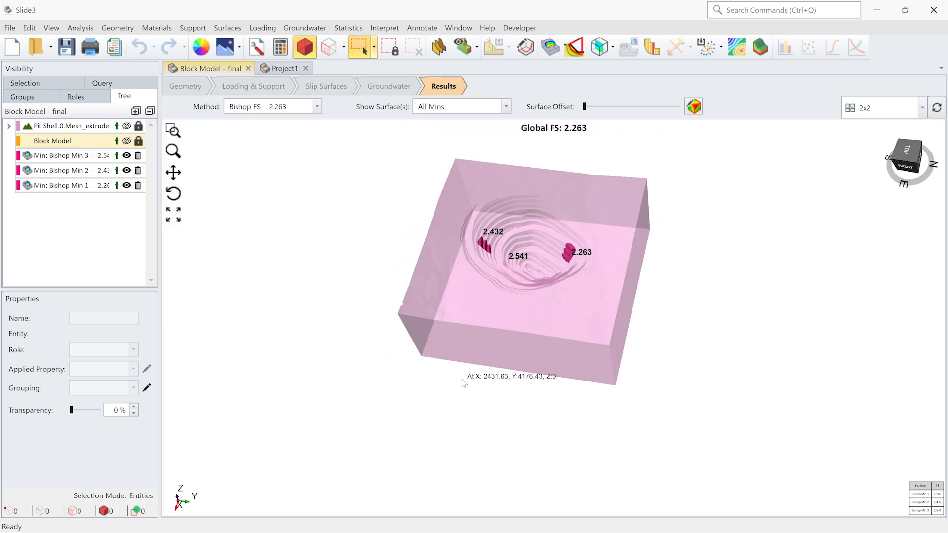
Step: Open the Slide2 Section Creator and add single sections through the global minimum slip surfaces
left_click(451, 284)
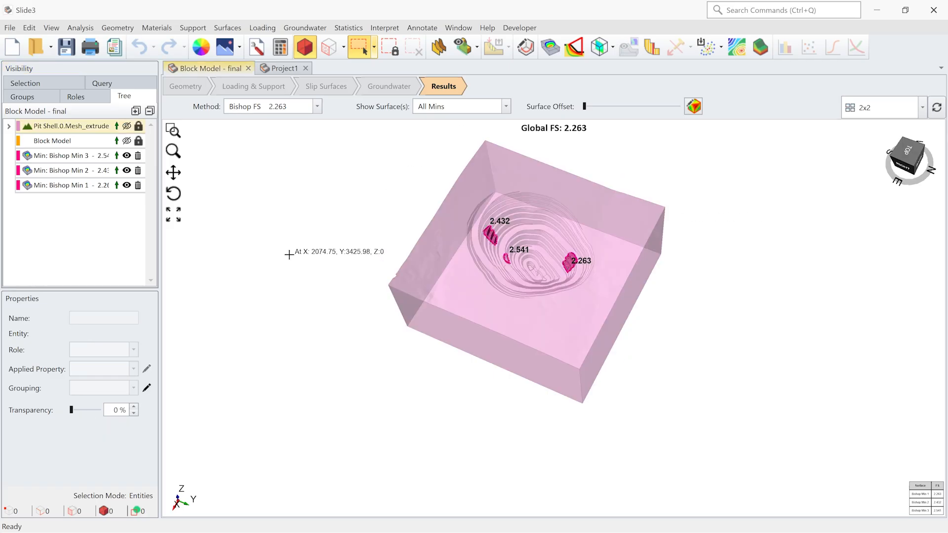
left_click(446, 52)
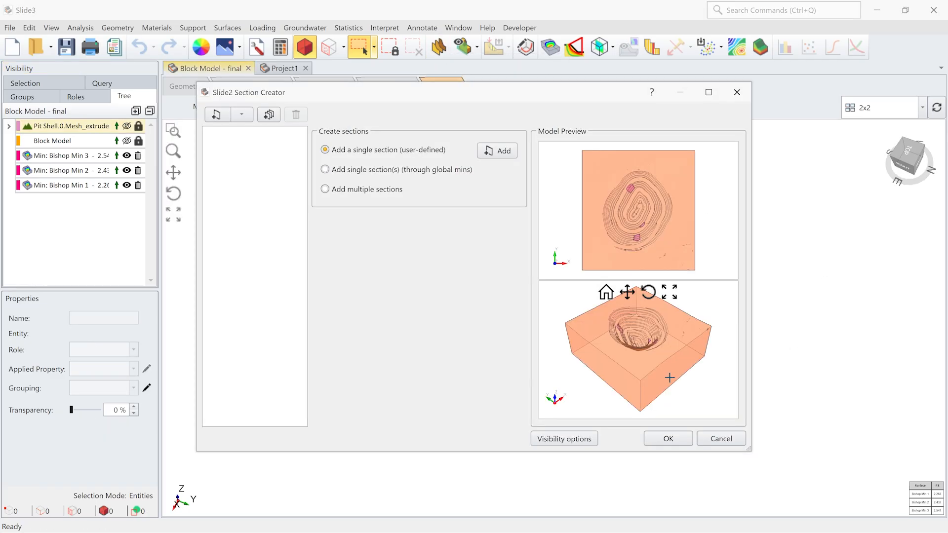
left_click(330, 172)
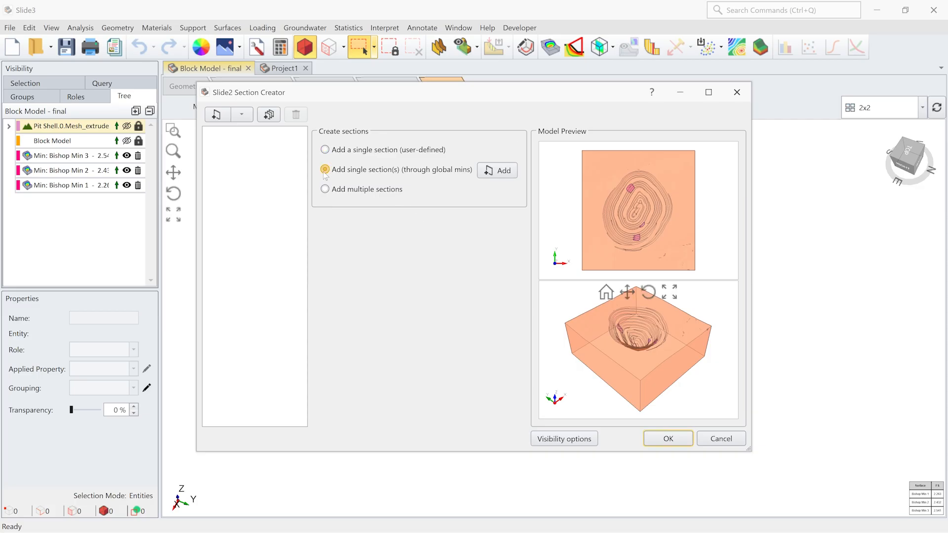
left_click(497, 171)
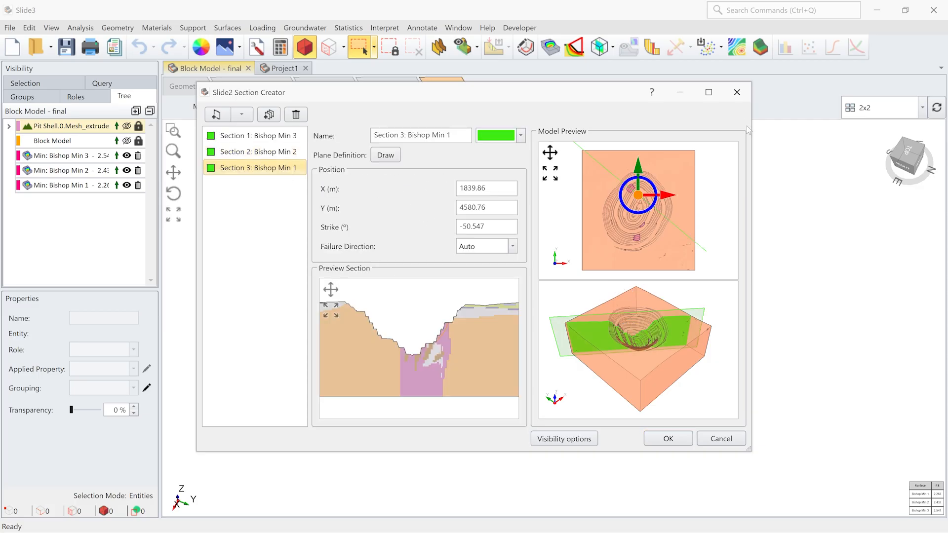
Step: Examine the block materials and slip surface in the enlarged Section 3: Bishop Min 1 preview, and close the Section Creator without saving
left_click(708, 92)
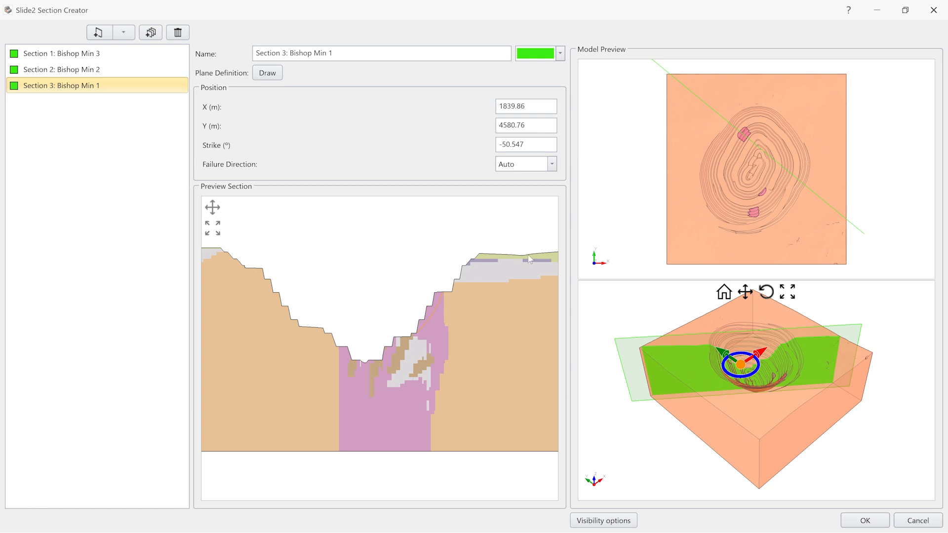
scroll(313, 375, "down", 4)
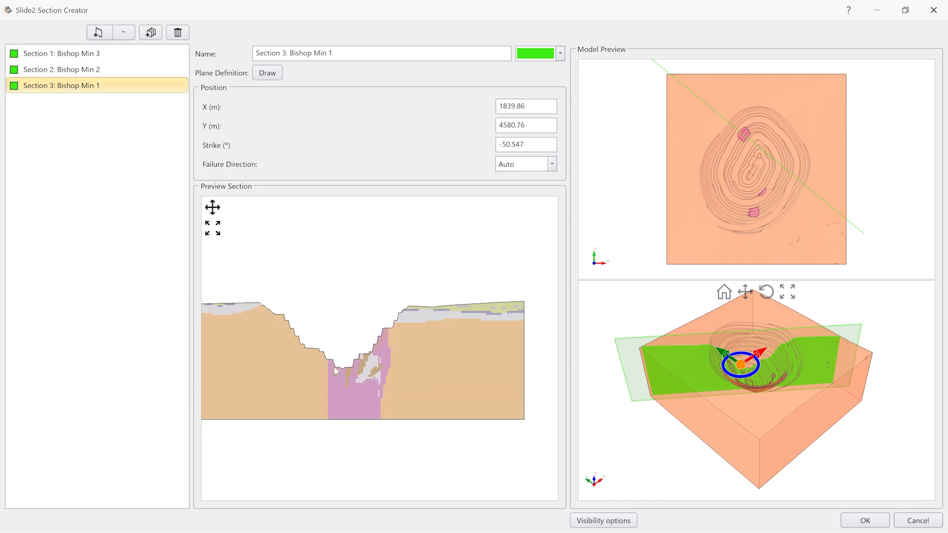
scroll(363, 362, "up", 5)
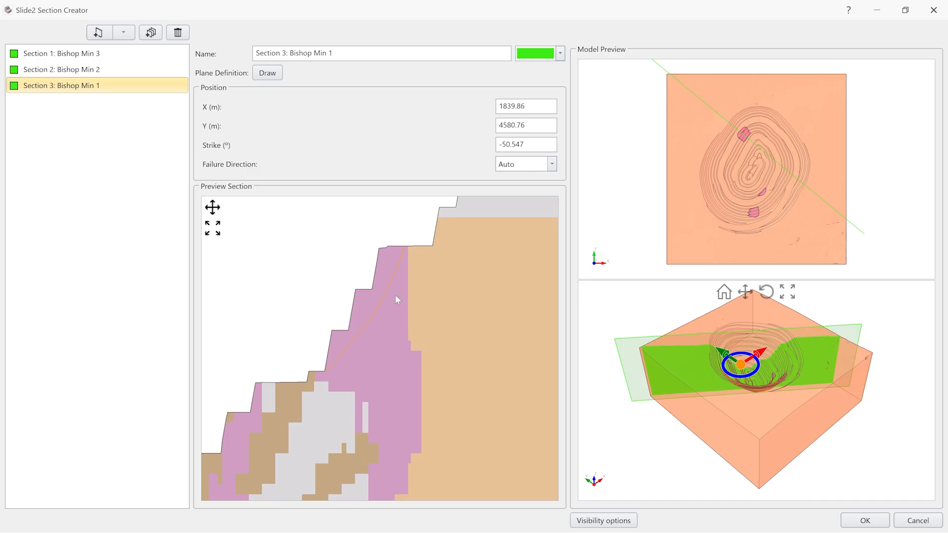
scroll(425, 380, "down", 5)
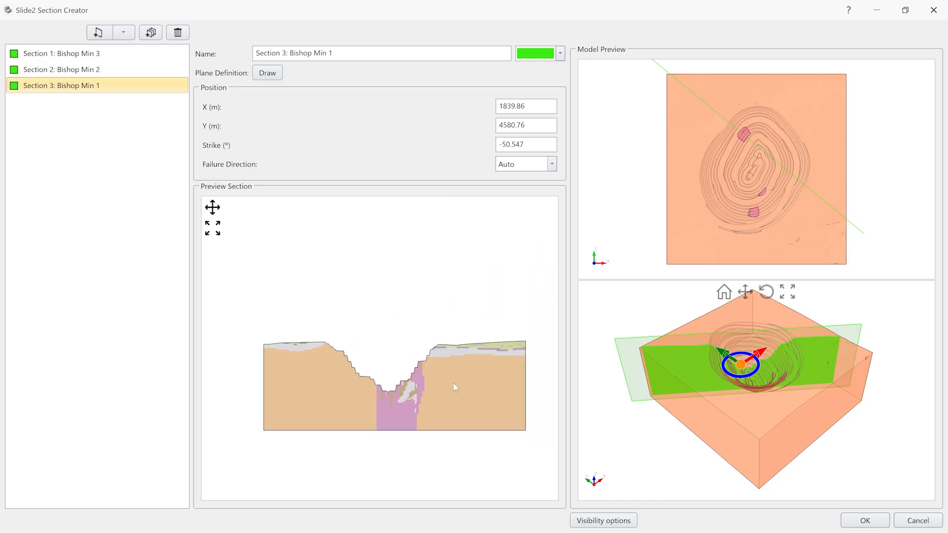
left_click(918, 521)
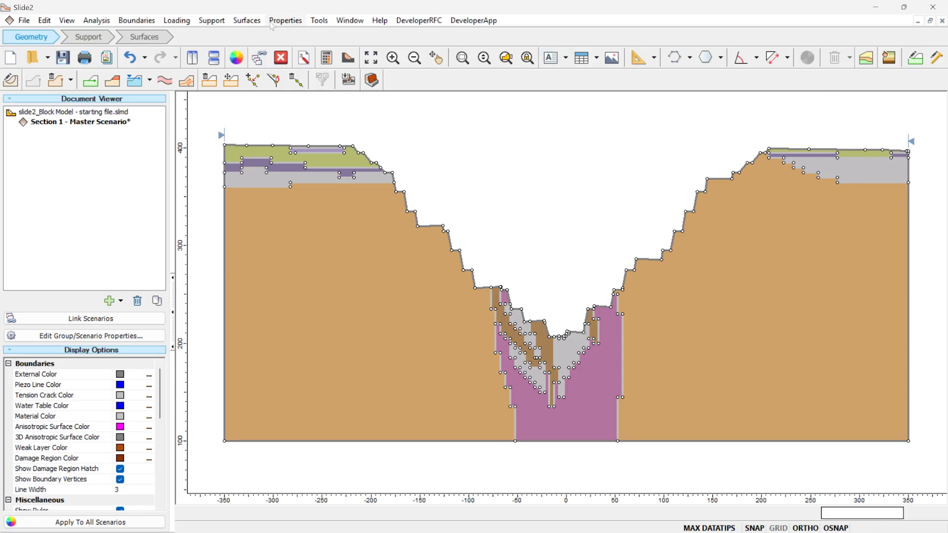
Step: In Slide2, open the material property definitions and inspect the block data setting for Mineralisation's GSI
left_click(285, 20)
left_click(306, 35)
left_click(252, 163)
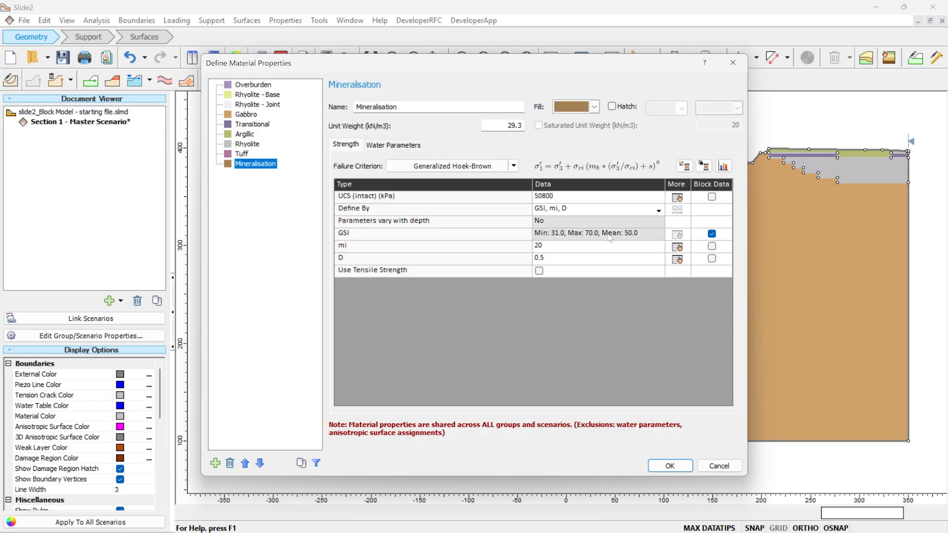
Step: Inspect the Dip and Dip Direction block-level properties in Rhyolite's generalized anisotropic function, and close the material definitions without changes
left_click(248, 144)
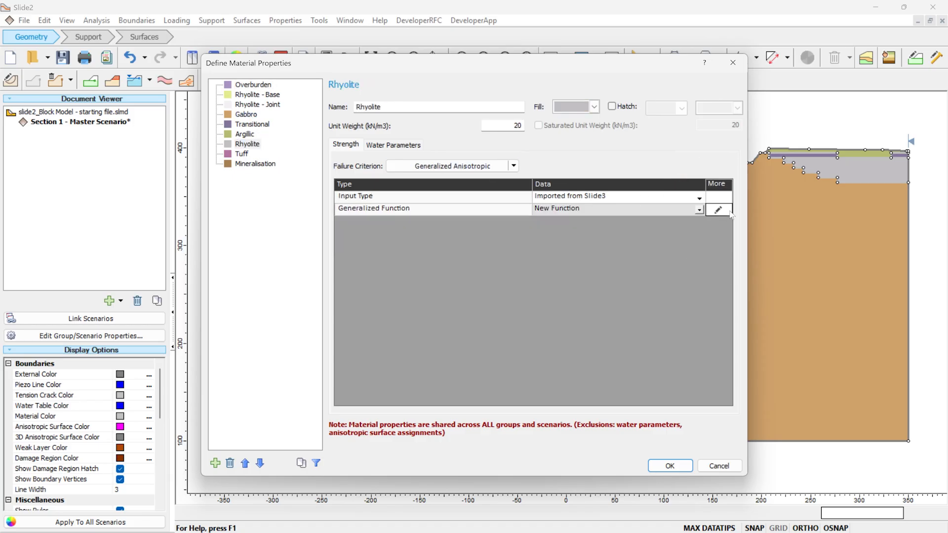
left_click(723, 210)
left_click(752, 284)
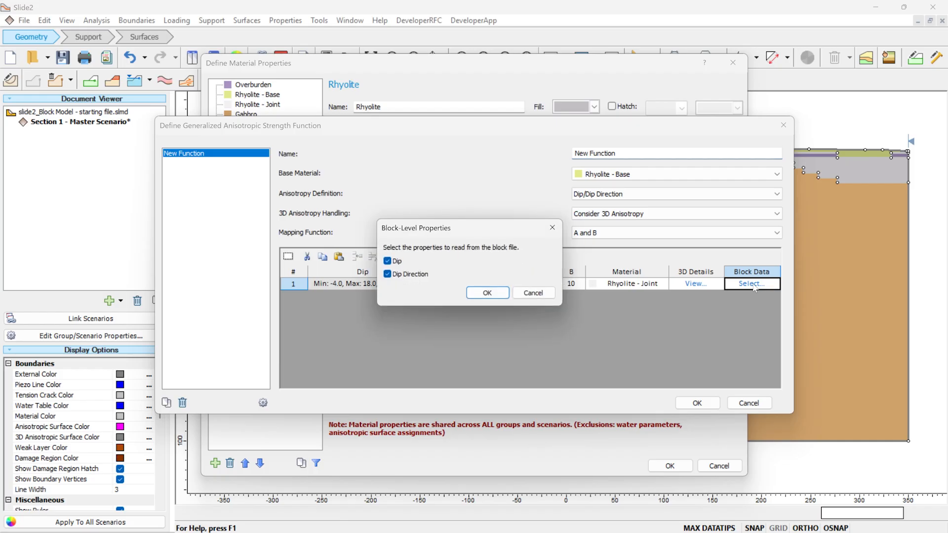
left_click(541, 297)
left_click(746, 403)
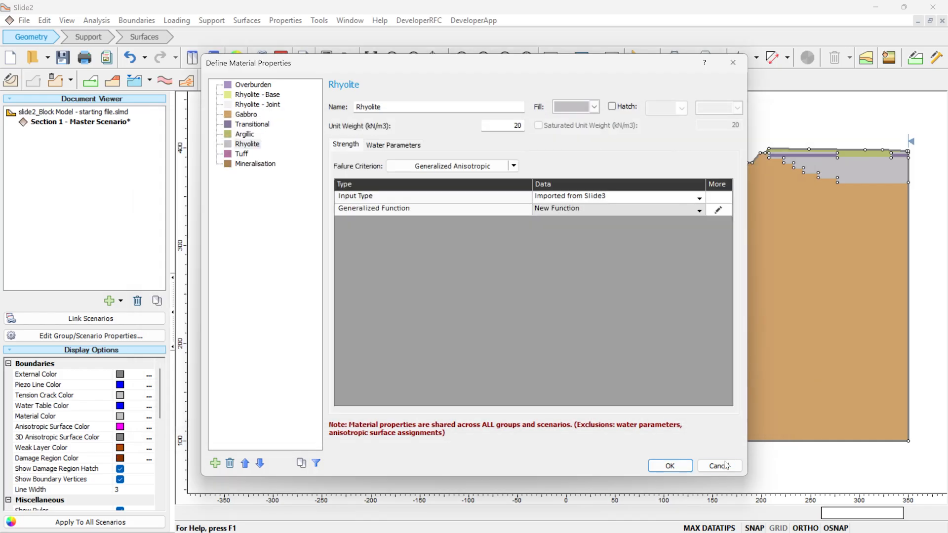
left_click(719, 466)
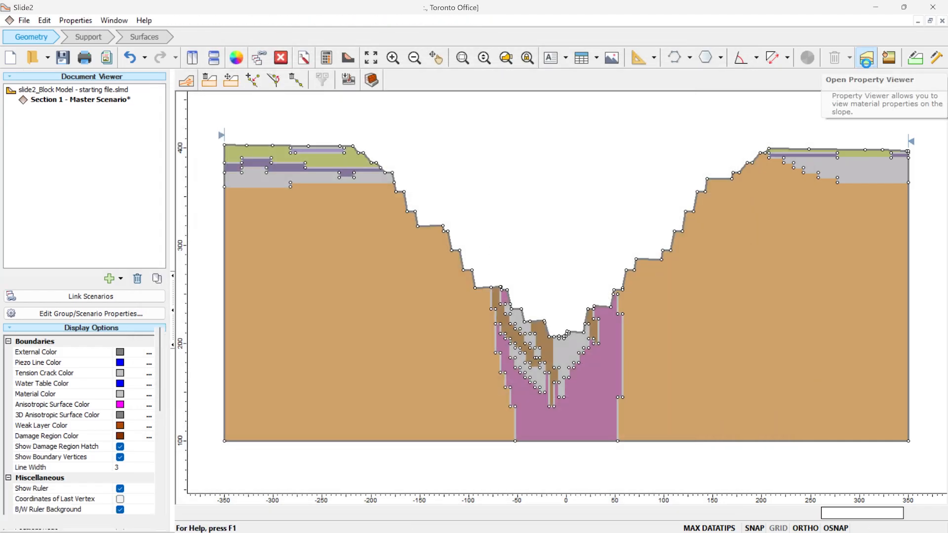
Step: Open the Property Viewer and examine the GSI contours of the Mineralisation blocks at the pit bottom
left_click(868, 58)
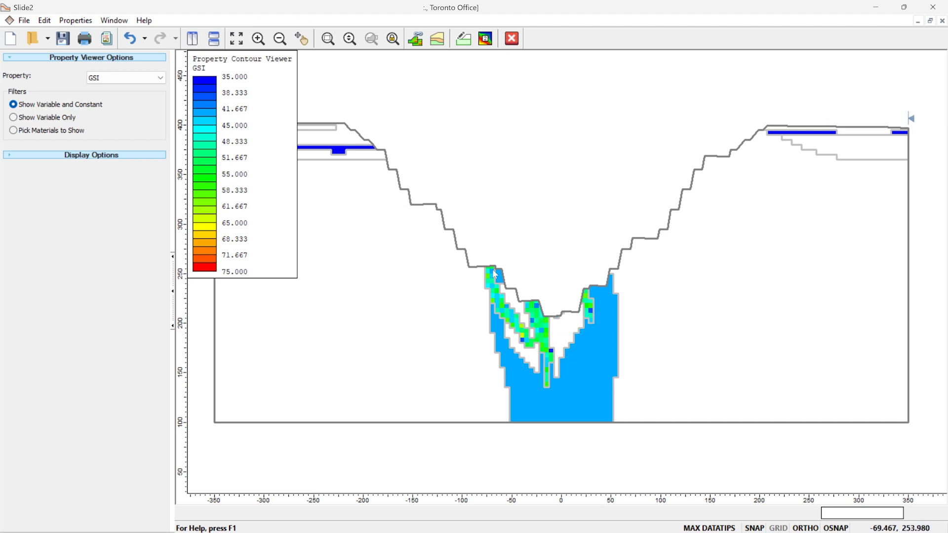
scroll(516, 313, "up", 3)
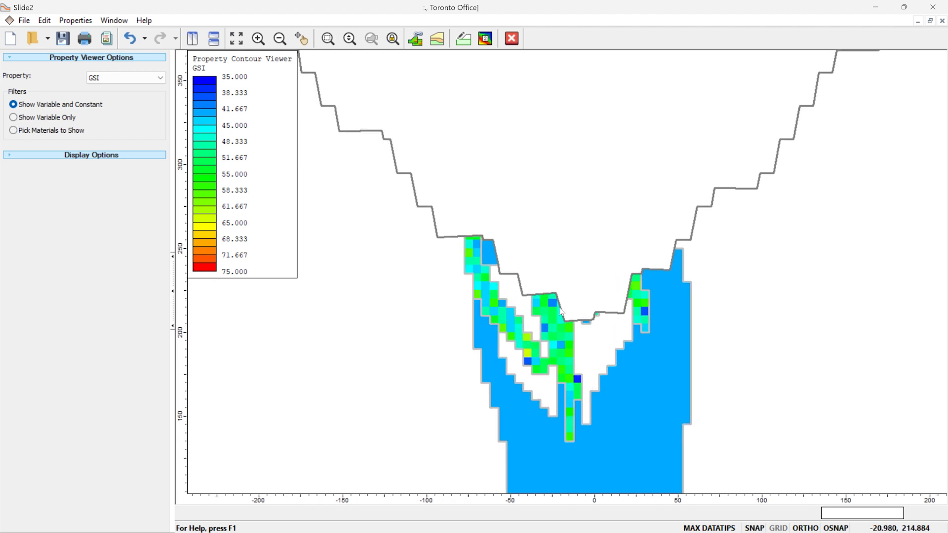
scroll(560, 313, "down", 3)
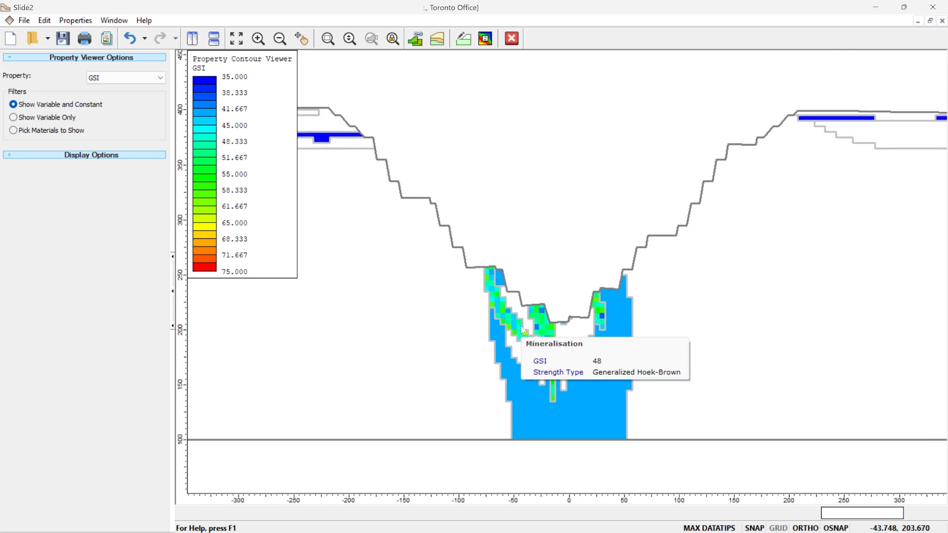
Step: Switch the viewed property to Dip & Dip Direction and examine the orientation lines in the Rhyolite blocks
left_click(143, 79)
left_click(133, 161)
scroll(558, 309, "up", 15)
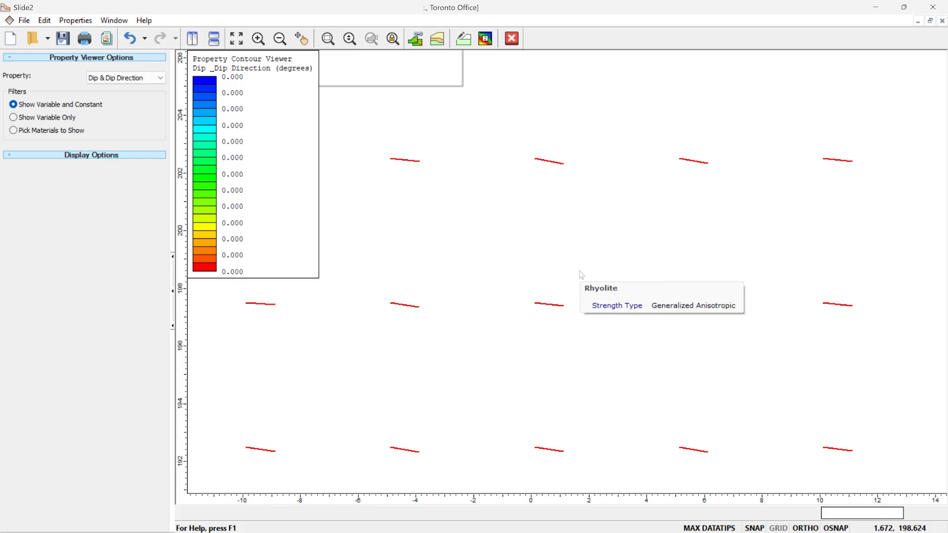
scroll(582, 275, "down", 10)
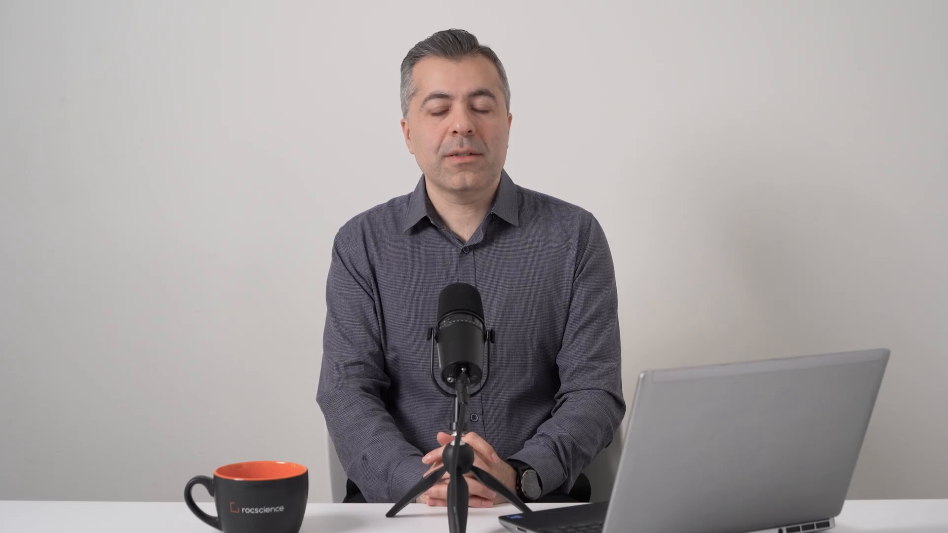